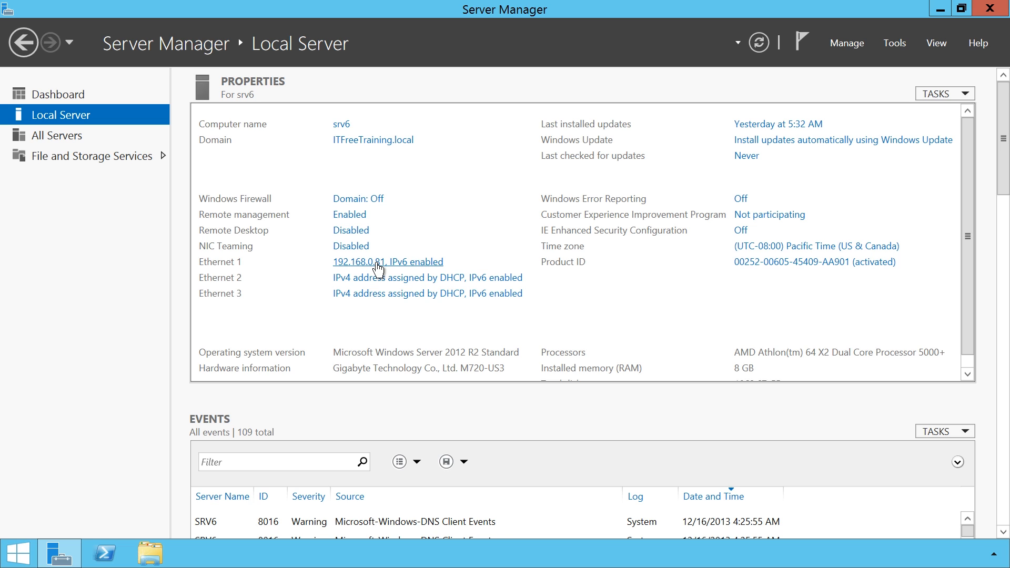
Step: Review the IPv4 settings of the Ethernet 1 connection and close its properties without changing anything
left_click(373, 262)
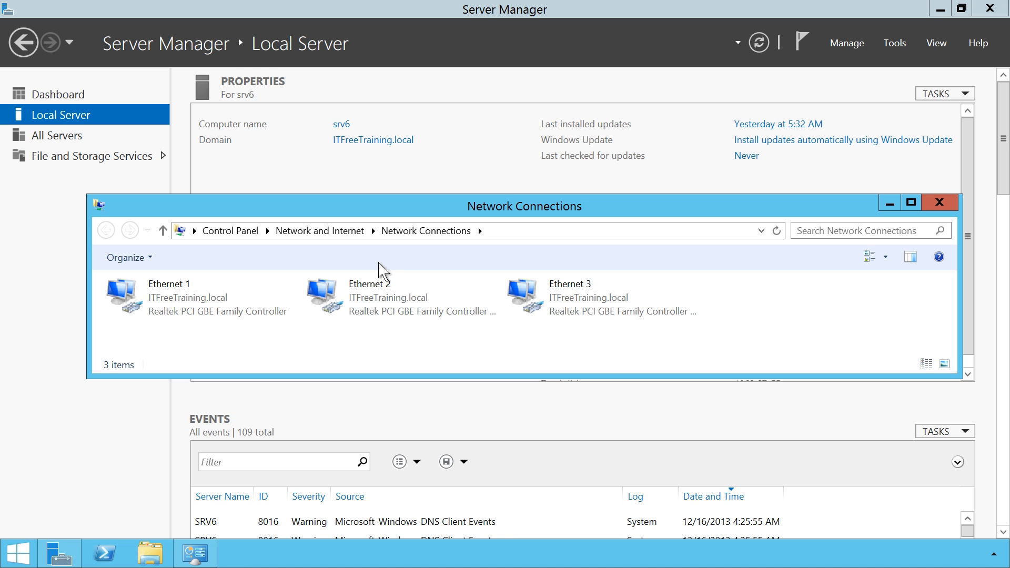
right_click(191, 299)
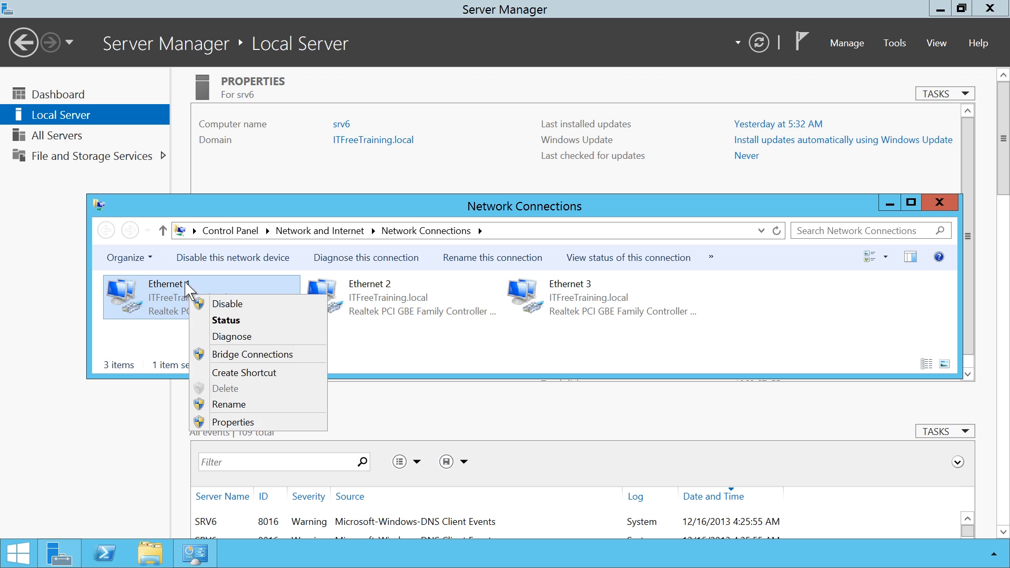
left_click(277, 429)
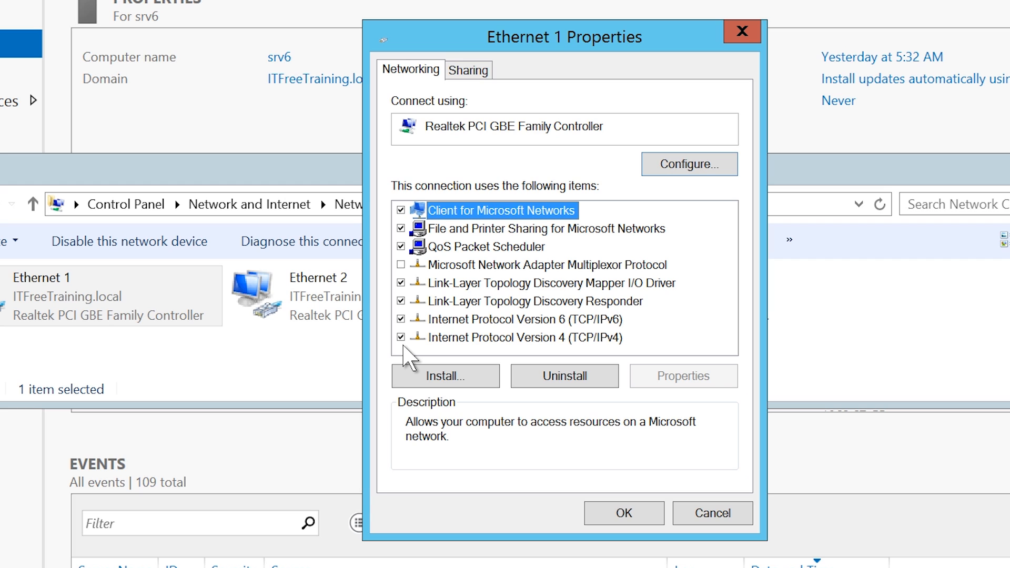
left_click(489, 337)
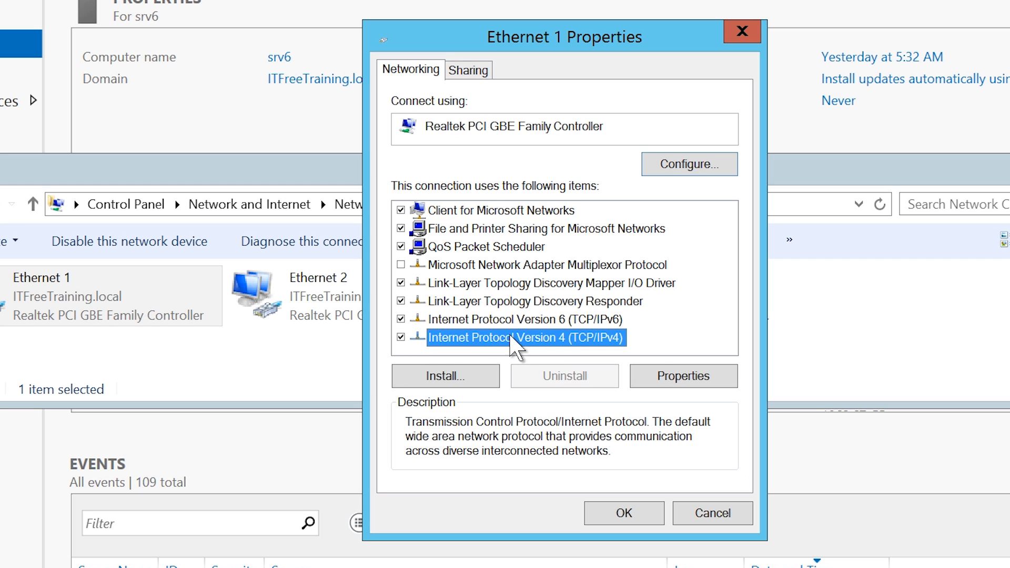
left_click(685, 376)
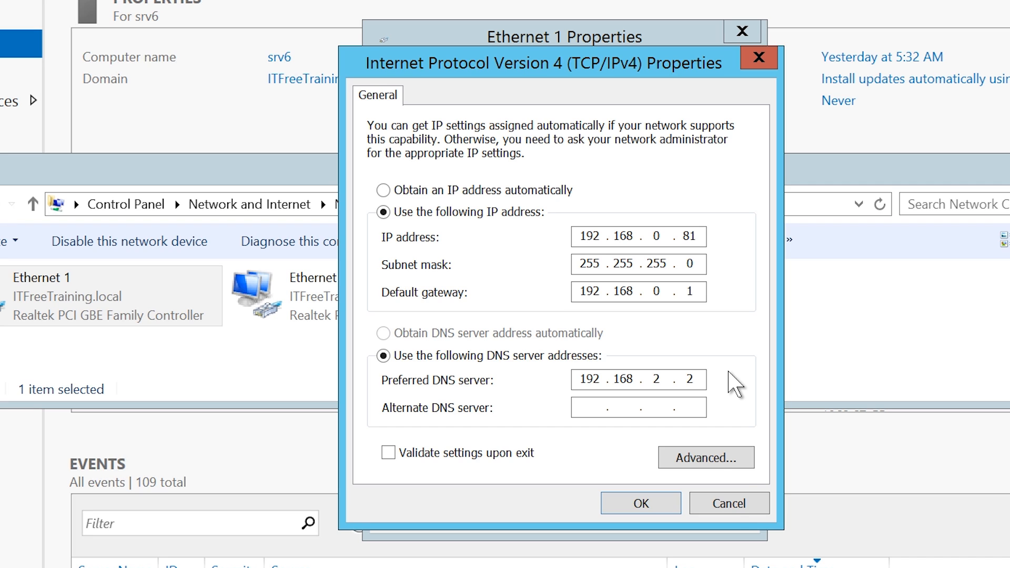
left_click(731, 504)
left_click(715, 497)
left_click(114, 124)
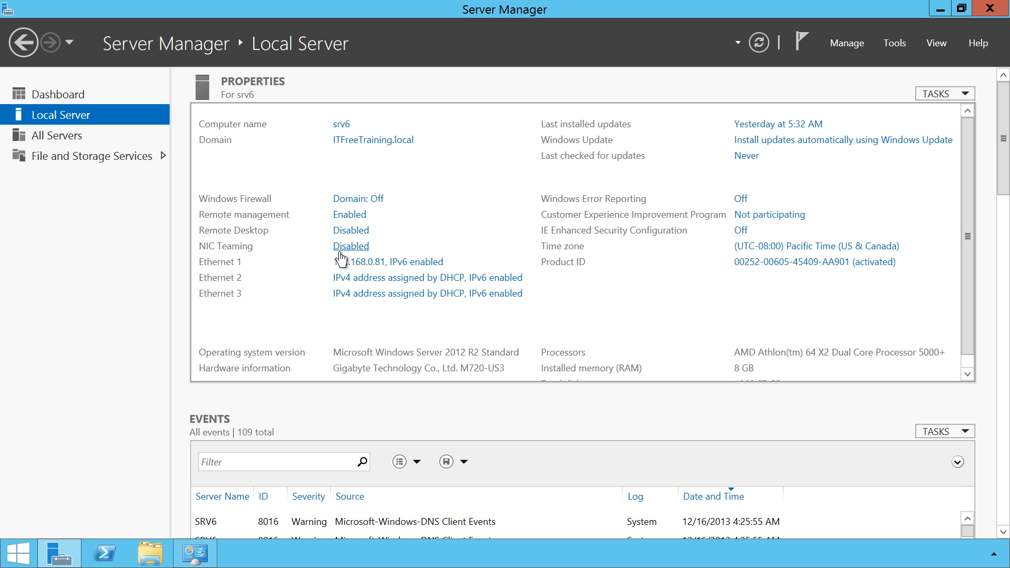
Step: Start a new NIC team named "Switch Independent" with Ethernet 1, Ethernet 2 and Ethernet 3 as member adapters
left_click(339, 252)
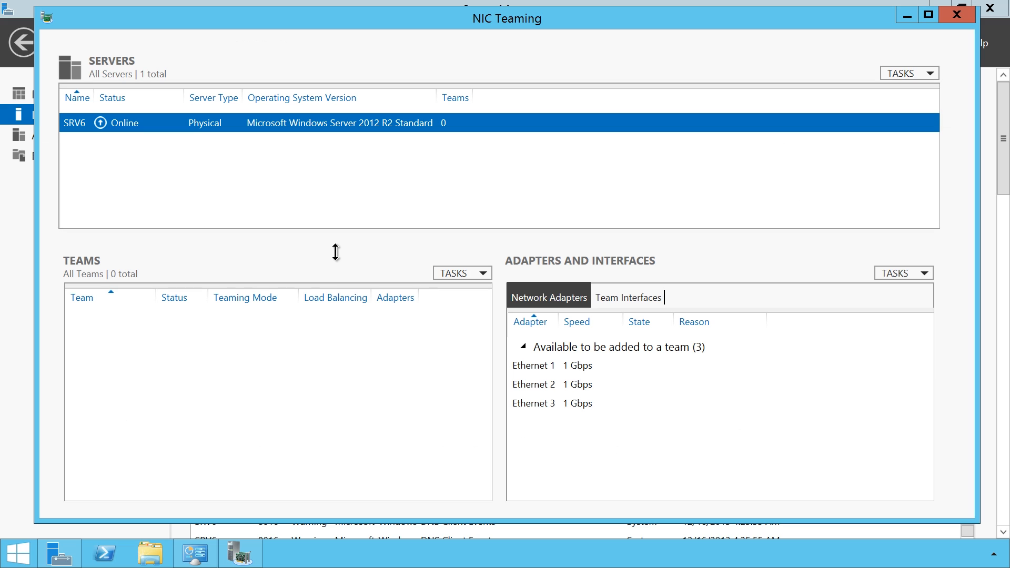
left_click(458, 271)
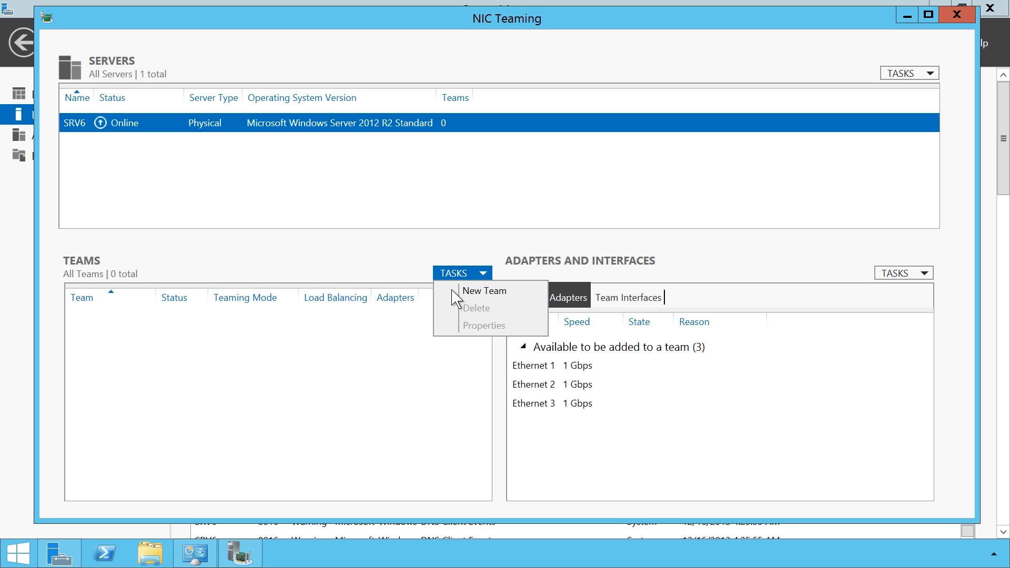
left_click(525, 292)
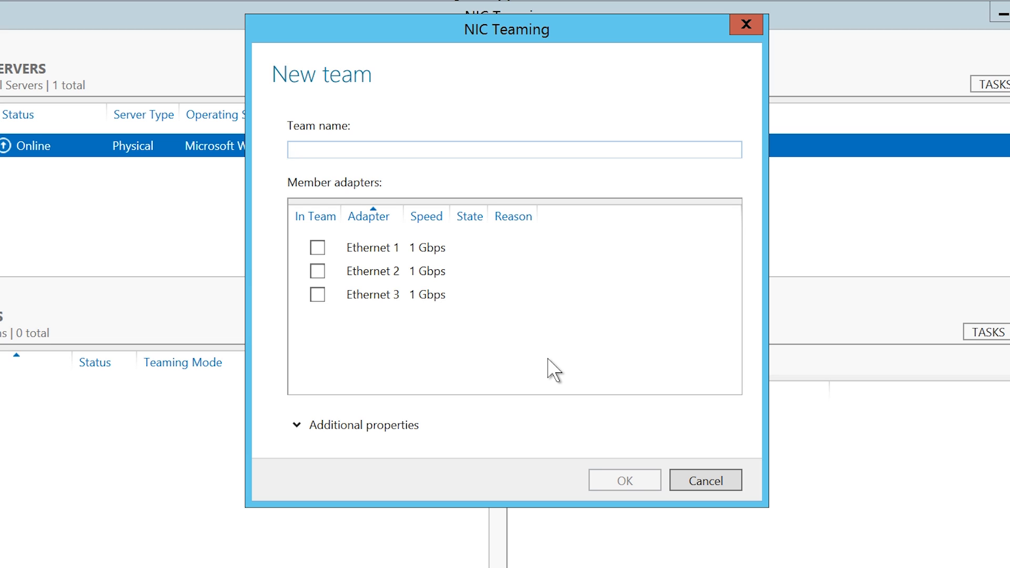
type("Switch Independent")
left_click(317, 247)
left_click(317, 271)
left_click(317, 294)
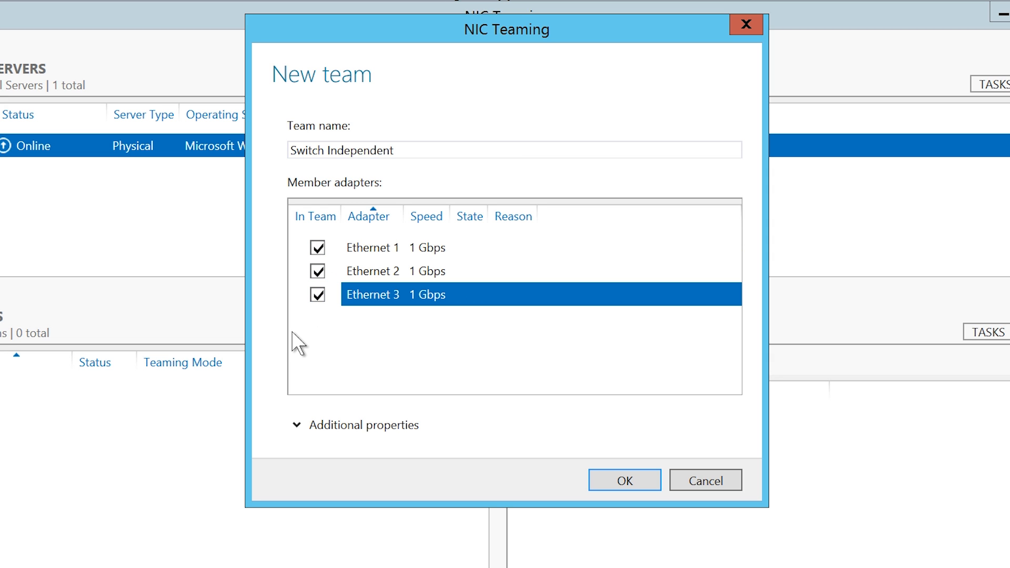
Step: Create the team with Switch Independent teaming mode, Dynamic load balancing and Ethernet 3 as the standby adapter
left_click(297, 425)
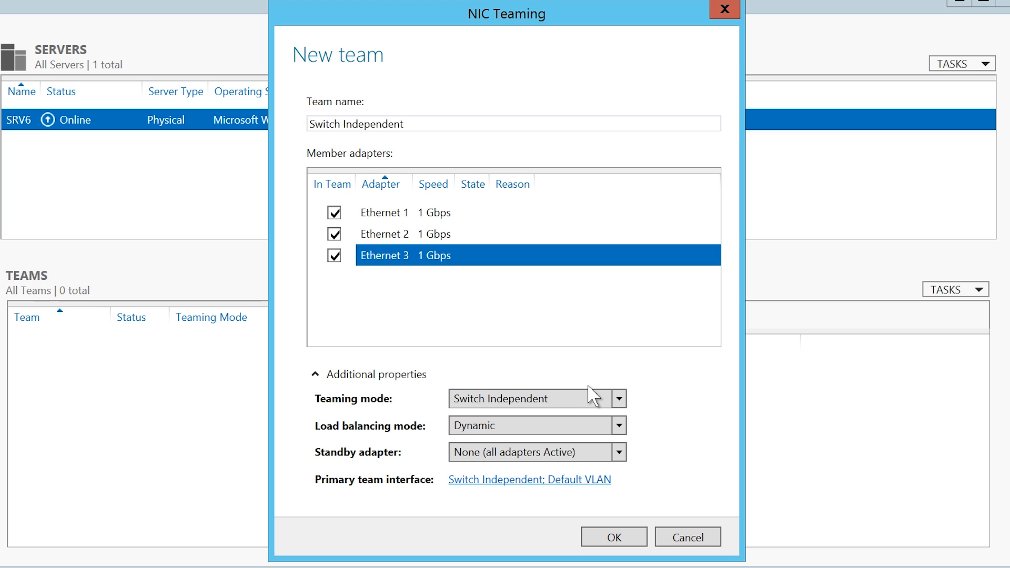
left_click(619, 399)
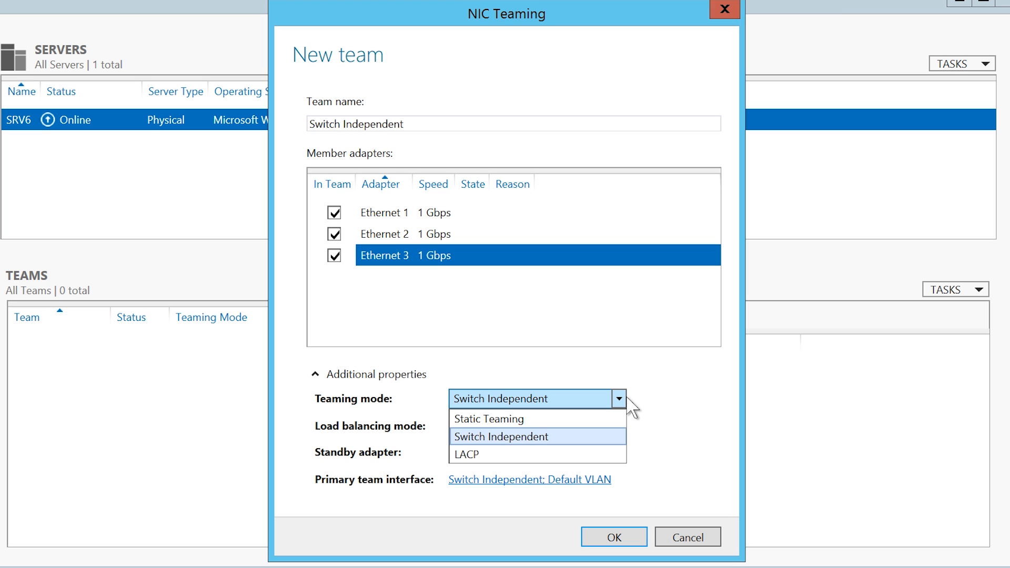
left_click(628, 398)
left_click(620, 426)
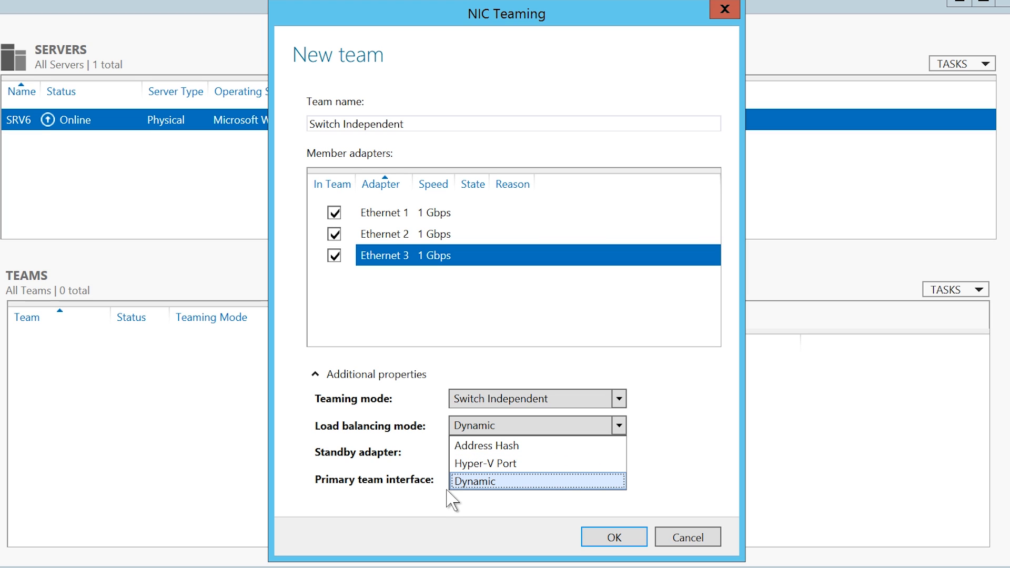
left_click(594, 480)
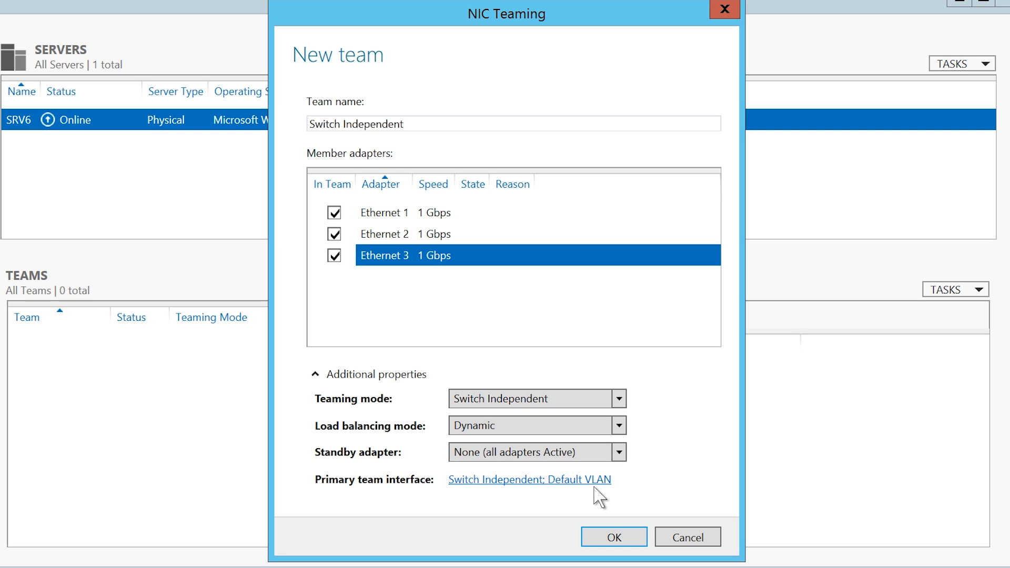
left_click(621, 453)
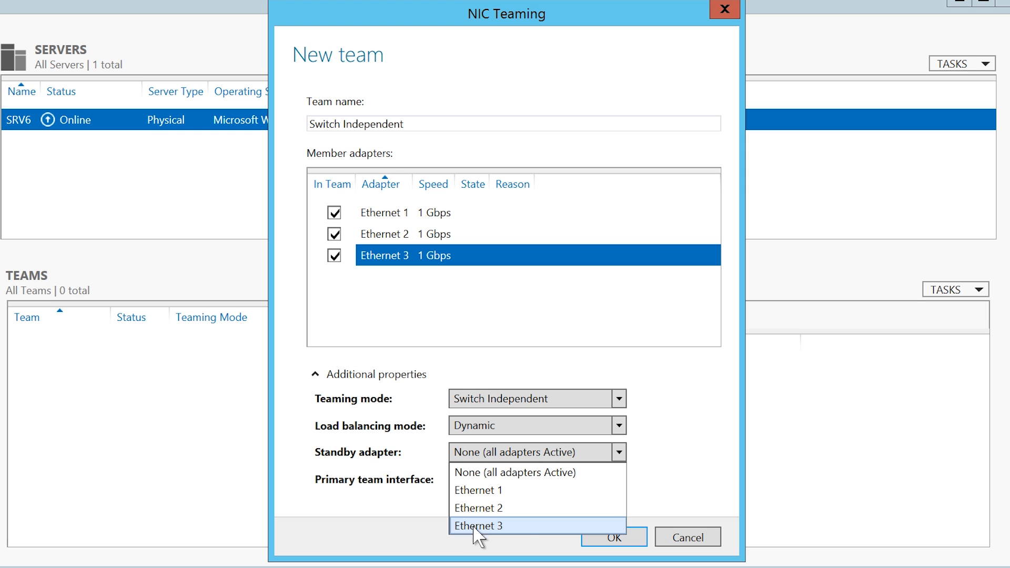
left_click(536, 526)
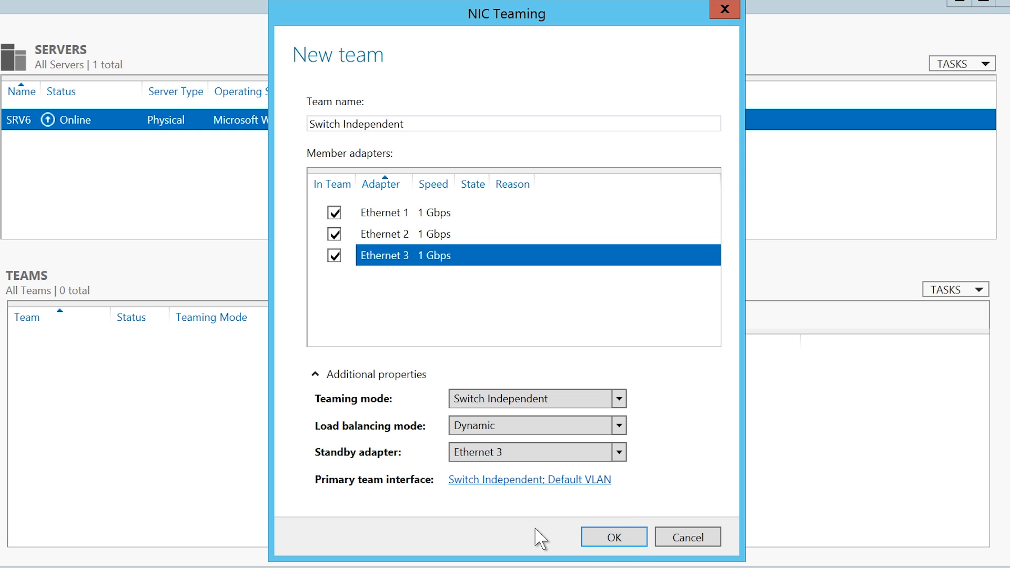
left_click(637, 536)
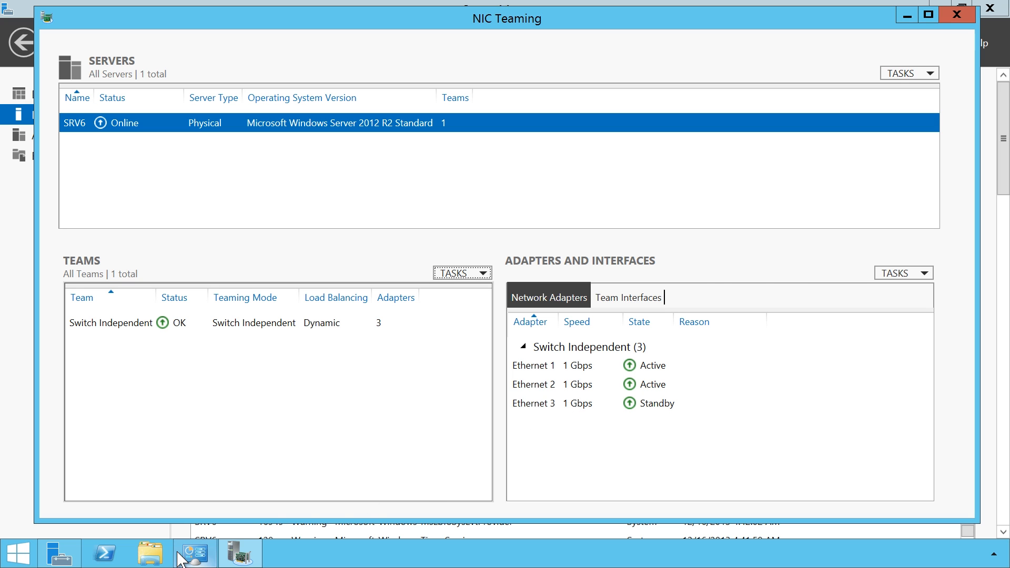
Step: Inspect which network items the Ethernet 1 connection uses as a team member in Network Connections
left_click(194, 555)
left_click_drag(406, 202, 398, 57)
right_click(129, 158)
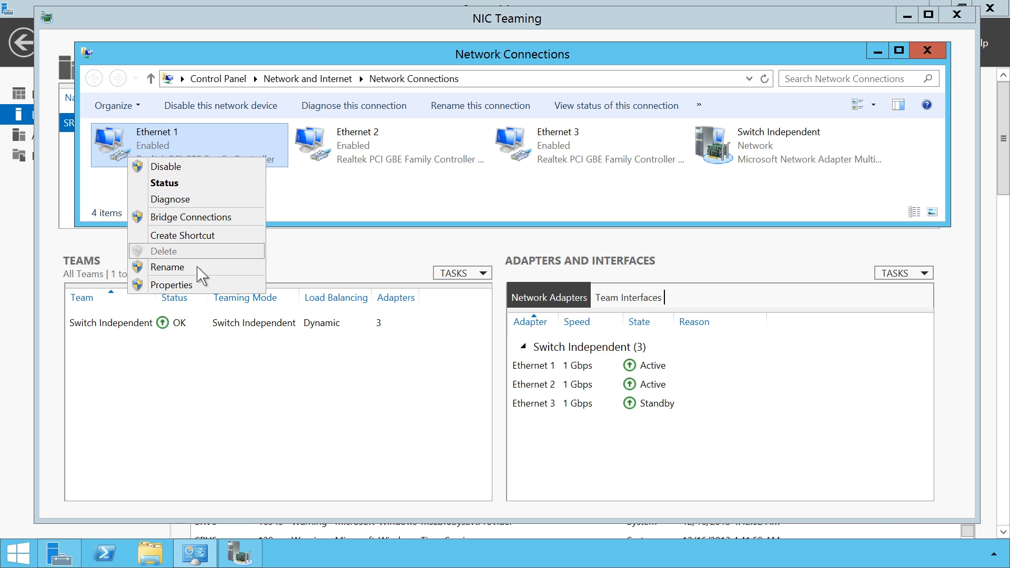
left_click(199, 287)
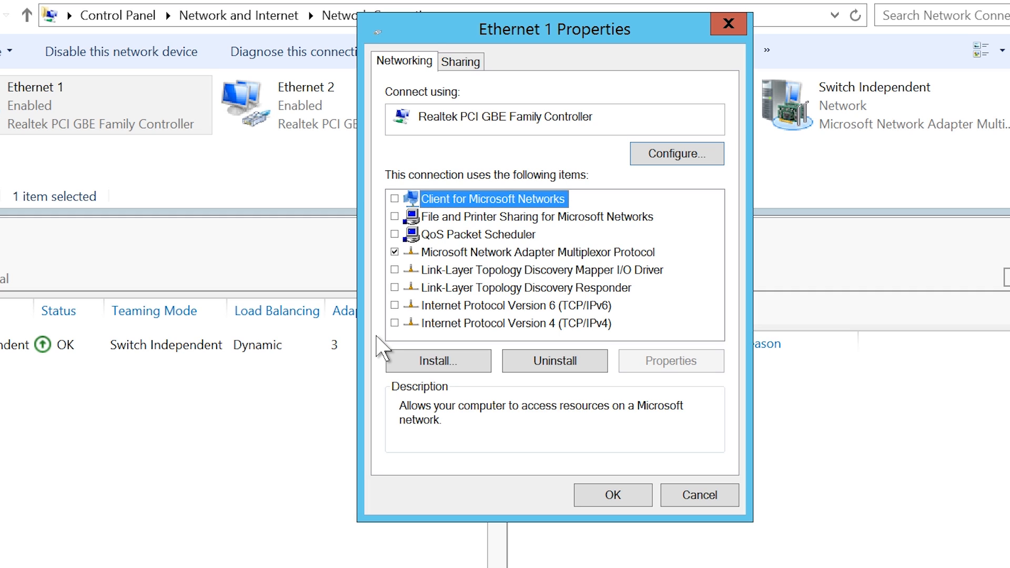
left_click(439, 322)
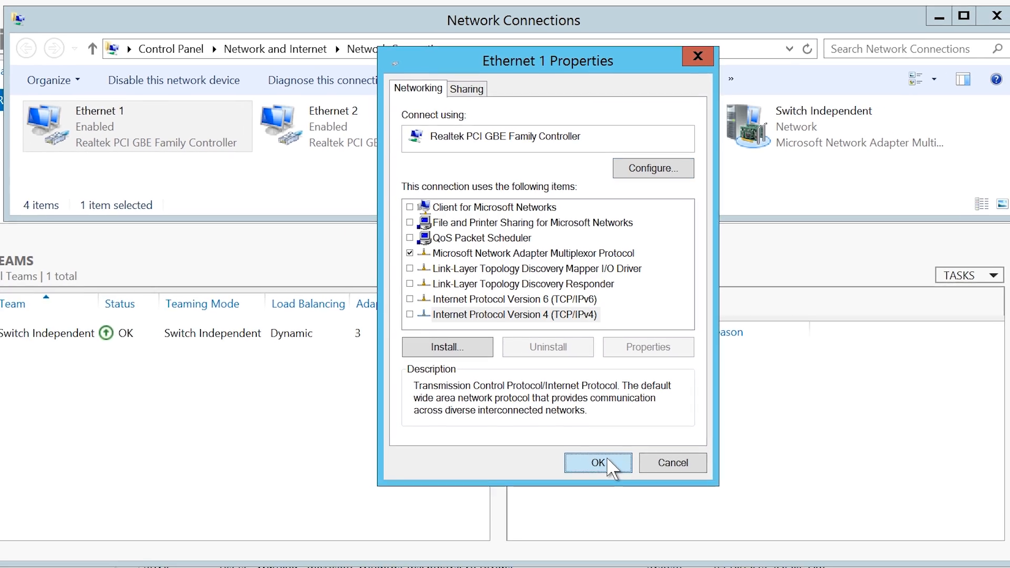
left_click(612, 495)
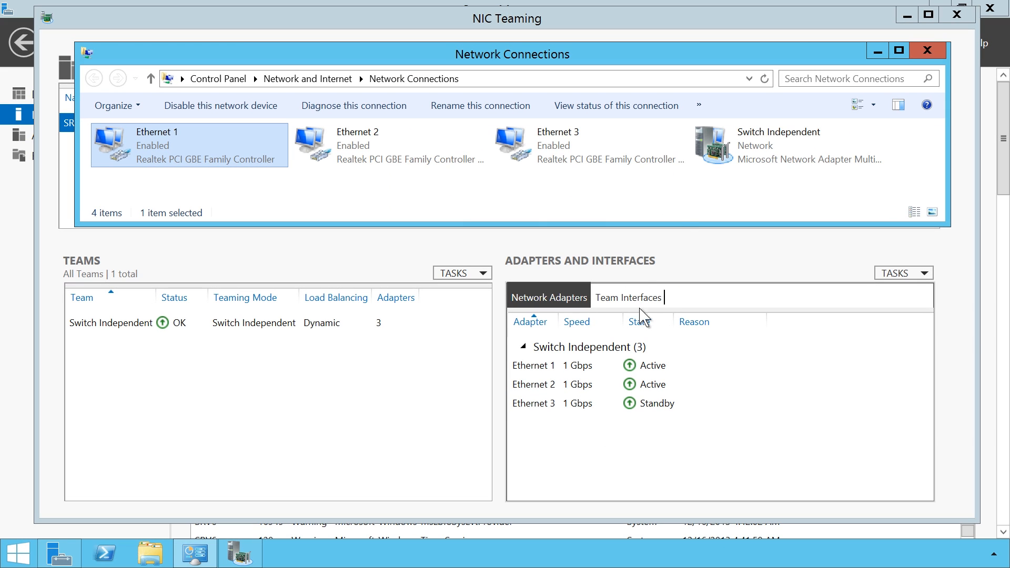
Step: Give the Switch Independent connection the static IPv4 address 192.168.0.81 with subnet mask 255.255.255.0
left_click(709, 149)
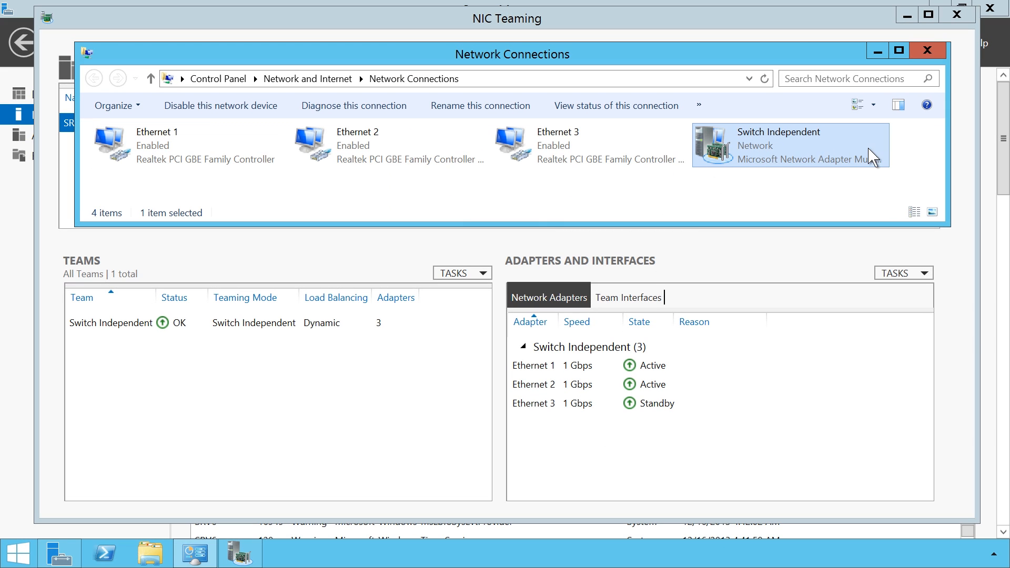
right_click(702, 162)
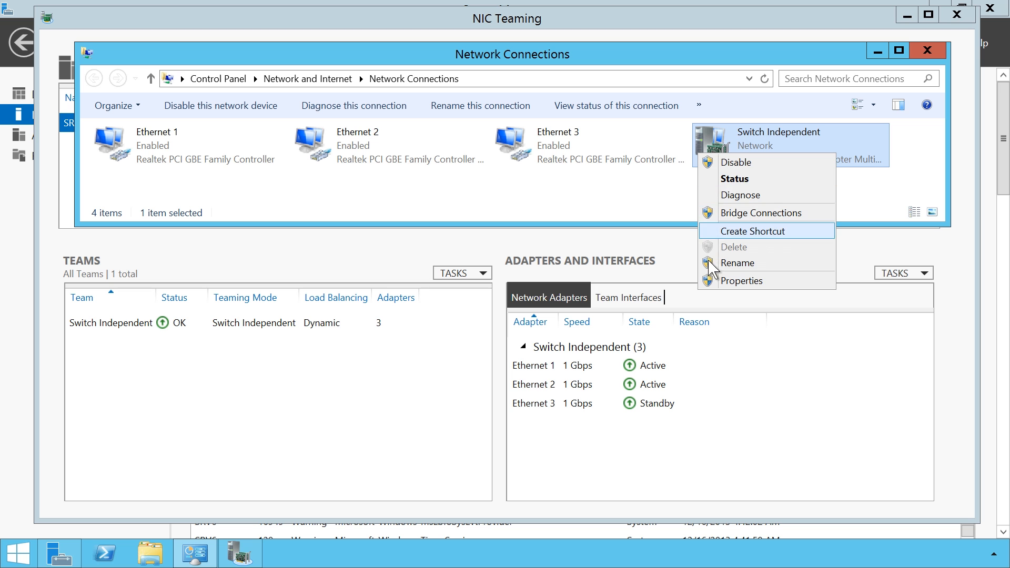
left_click(777, 286)
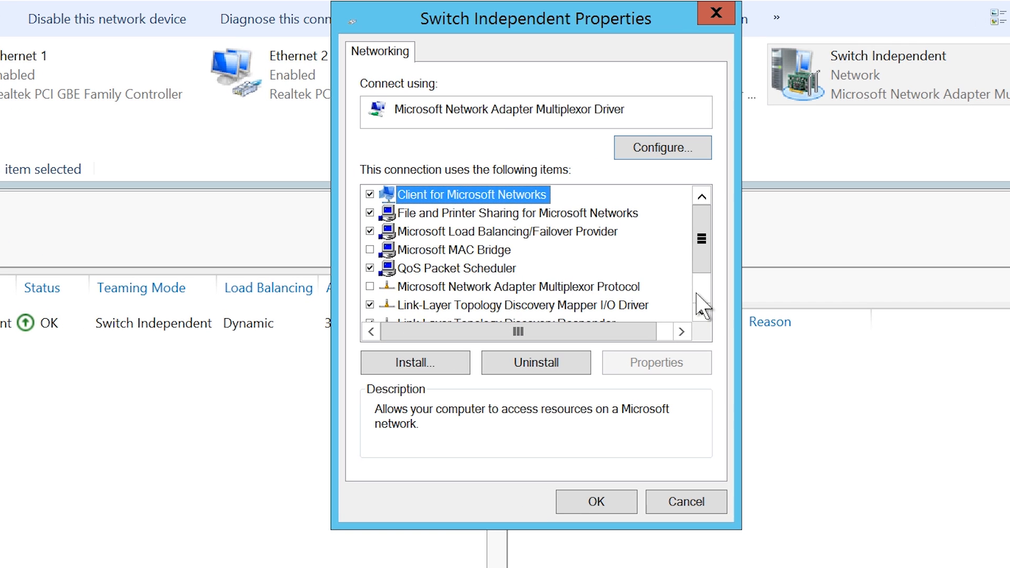
scroll(561, 305, "down", 1)
left_click(565, 306)
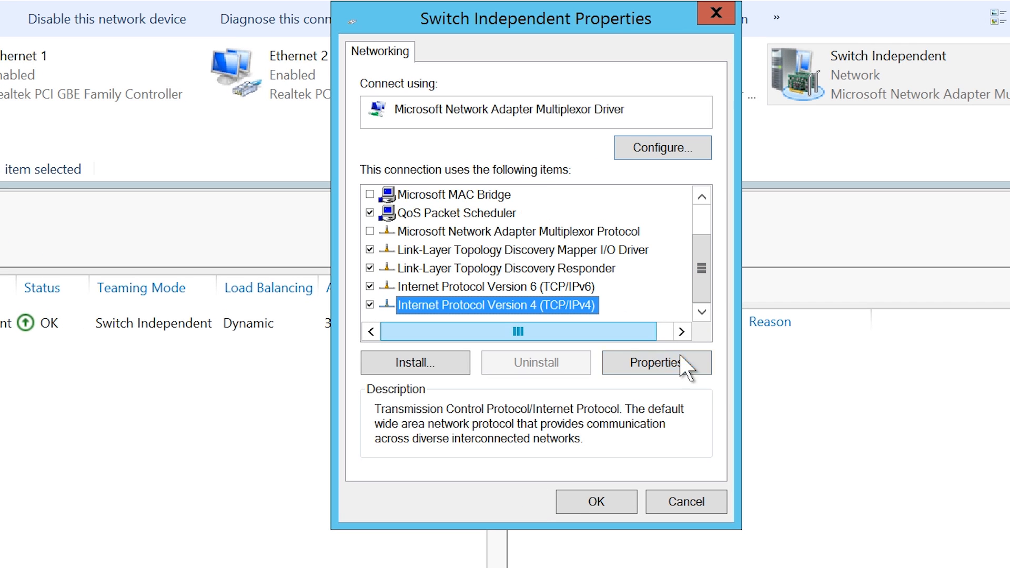
left_click(699, 363)
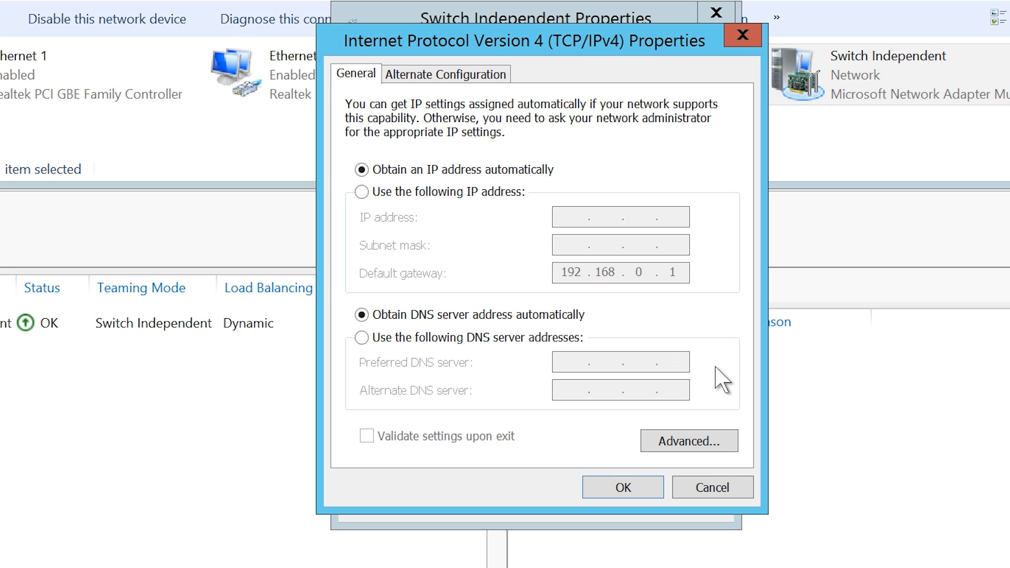
left_click(444, 192)
type("192 . 168 . 0 . 81")
key("Tab")
Step: Set the preferred DNS server to 192.168.2.2 and apply the team connection's settings
key("Tab")
key("Tab")
key("Tab")
type("192.168.2.2")
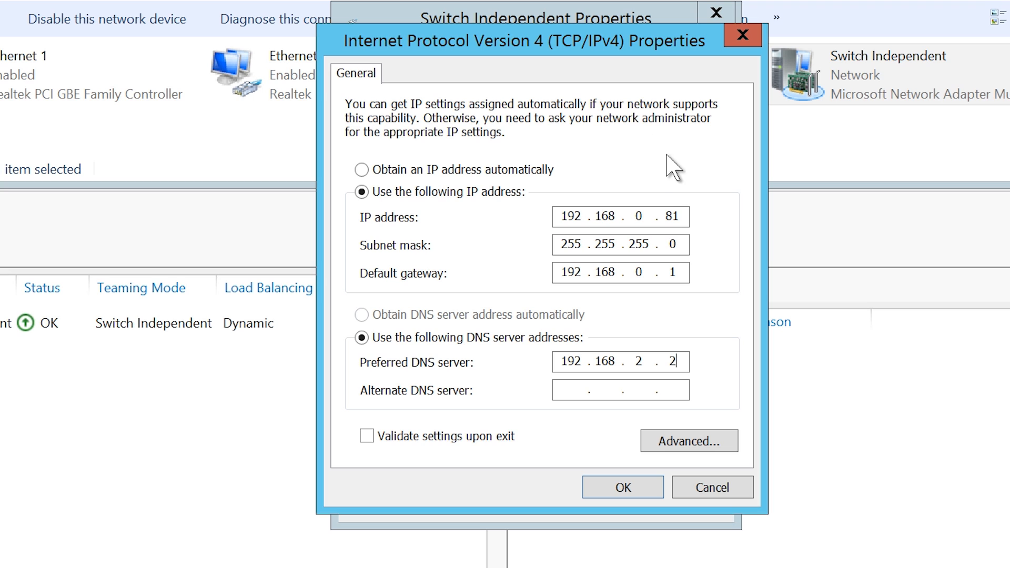
left_click(655, 488)
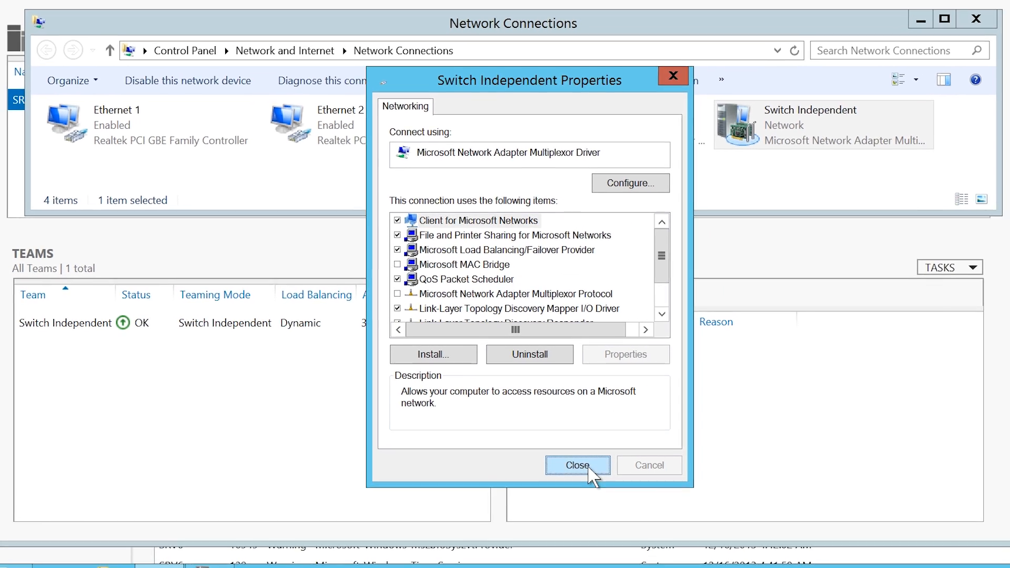
left_click(617, 476)
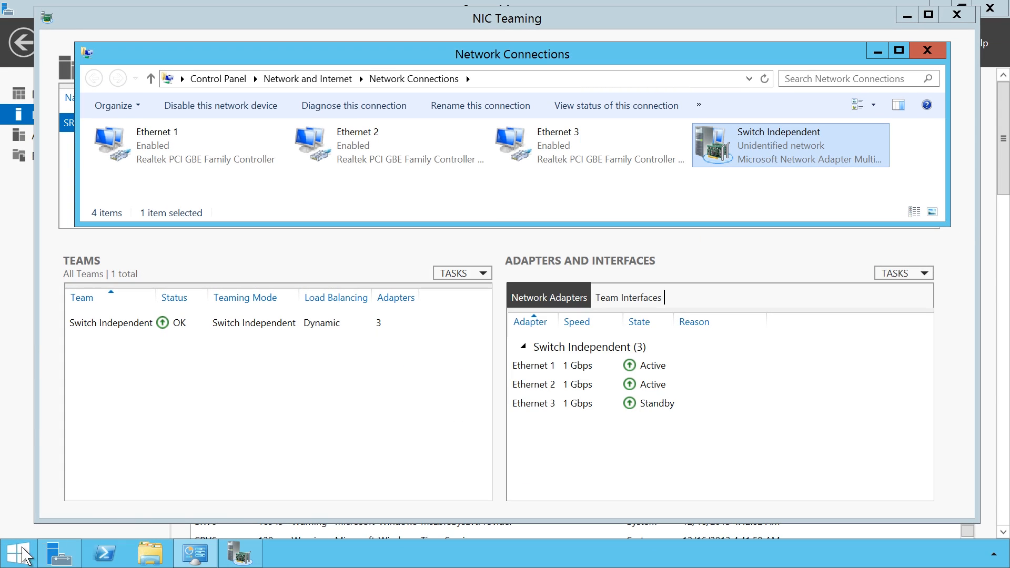
Step: Run a continuous ping to 192.168.2.2 from an administrator Command Prompt with "ping 192.168.2.2 -t"
right_click(23, 555)
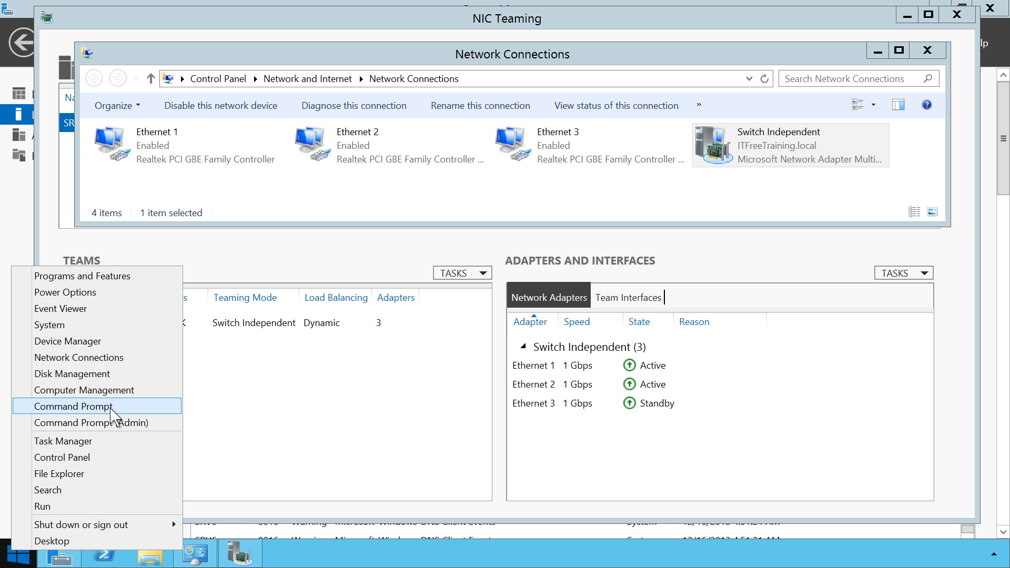
left_click(119, 421)
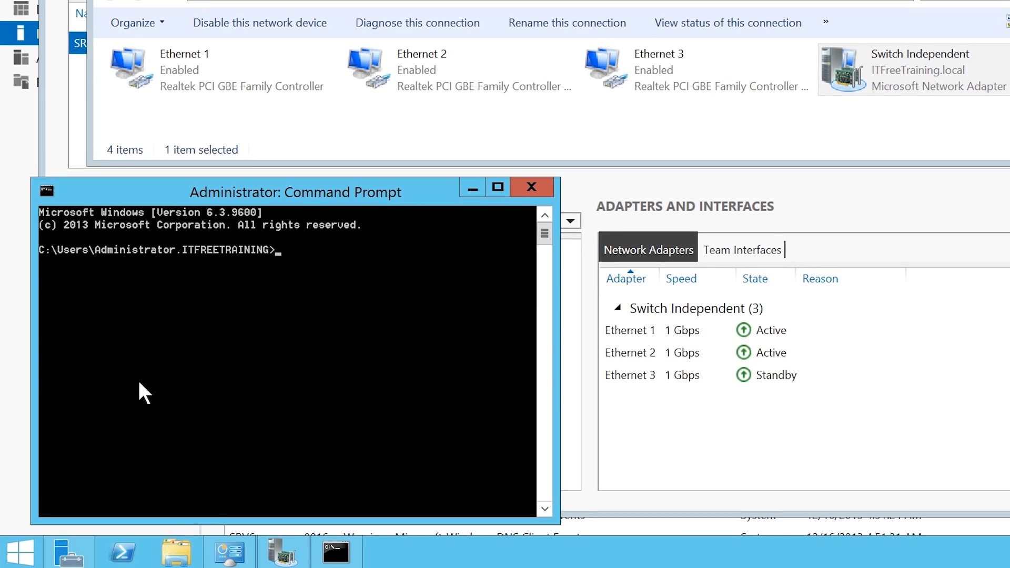
type("ping 192.1")
type("68.2.2 -t")
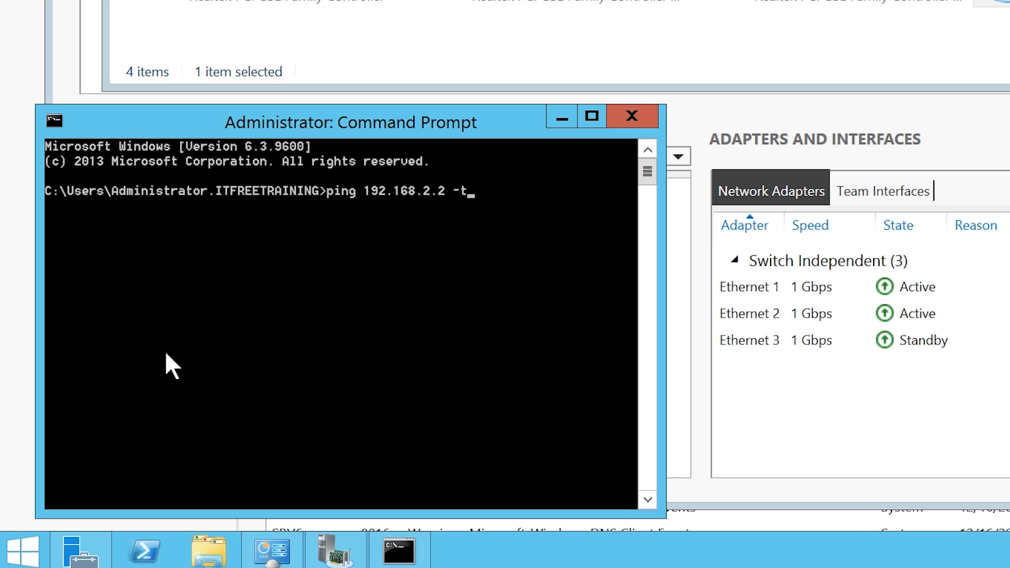
key("Return")
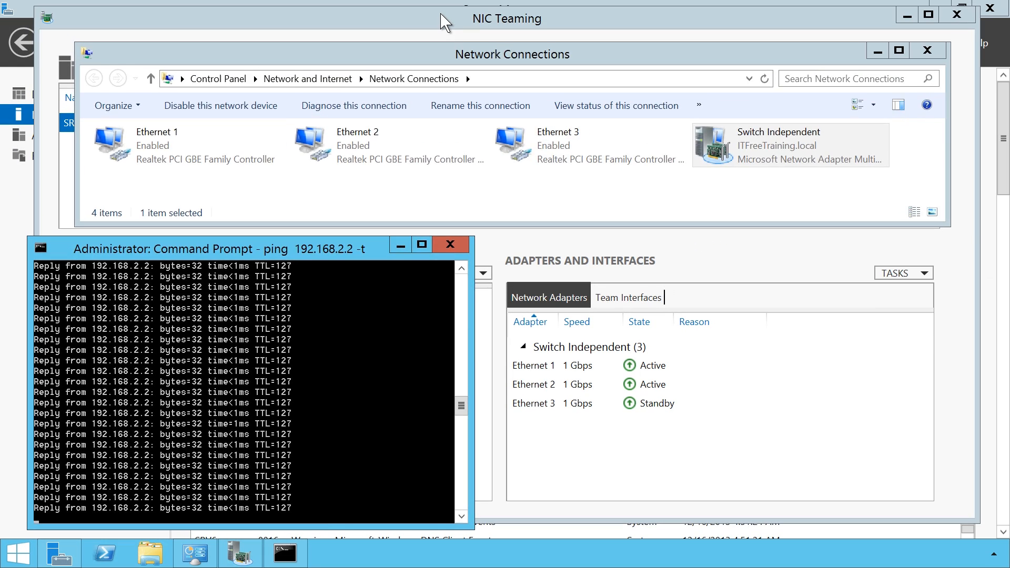
Step: Rename the Switch Independent team as "Static Team", apply the change and check the running ping to 192.168.2.2
left_click(440, 14)
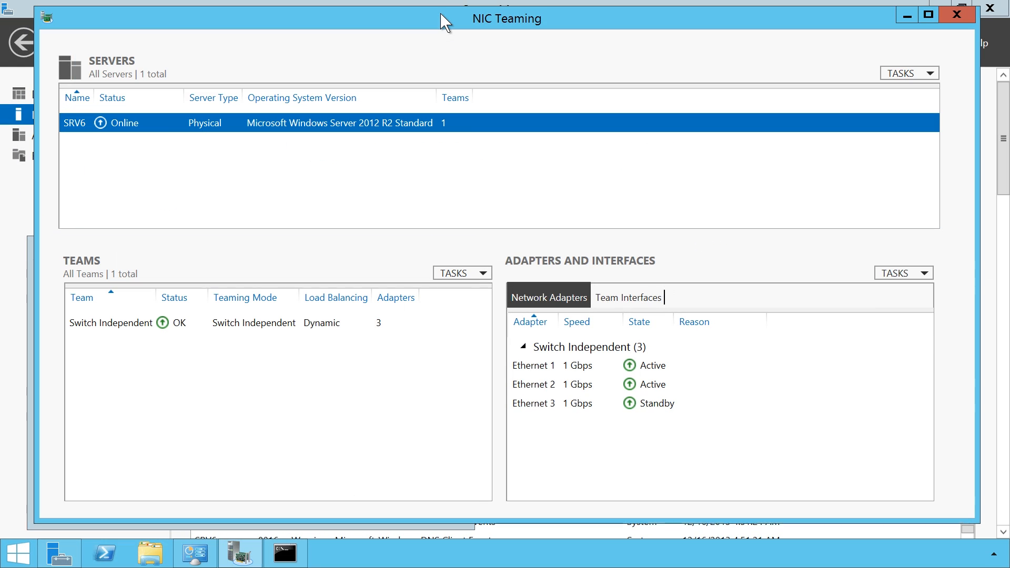
left_click(224, 322)
right_click(220, 321)
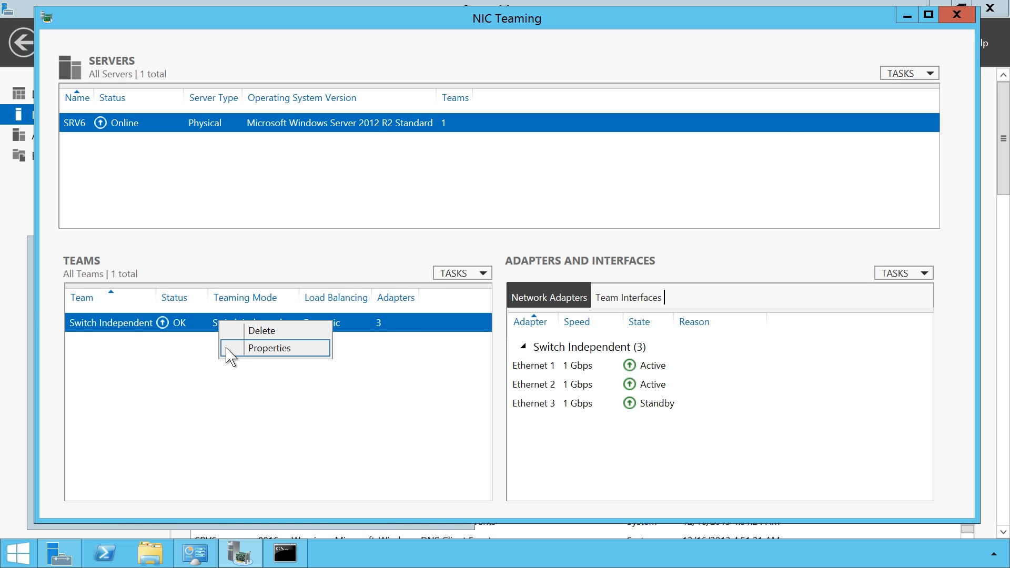
left_click(311, 349)
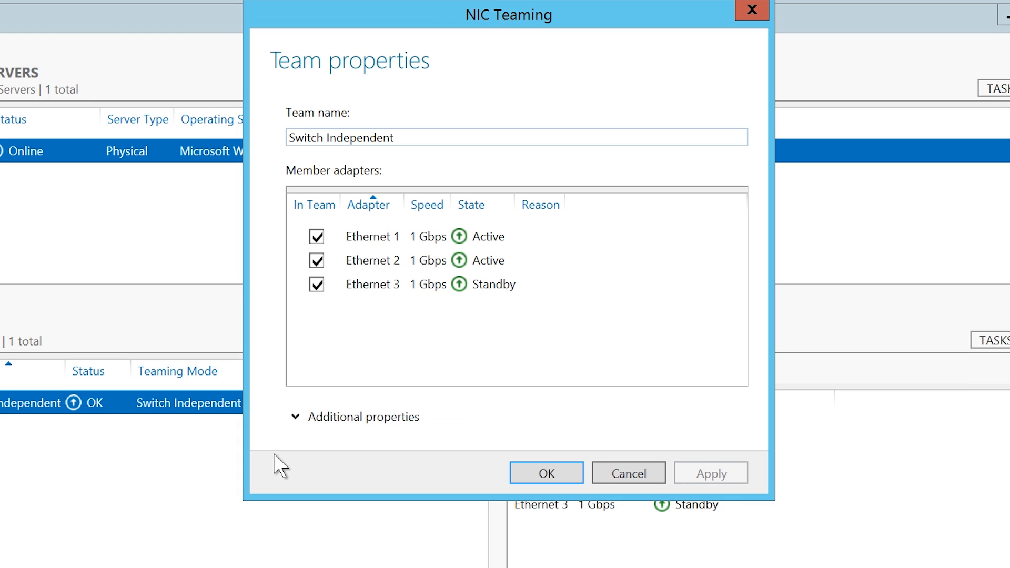
key("ctrl+a")
type("Static Team")
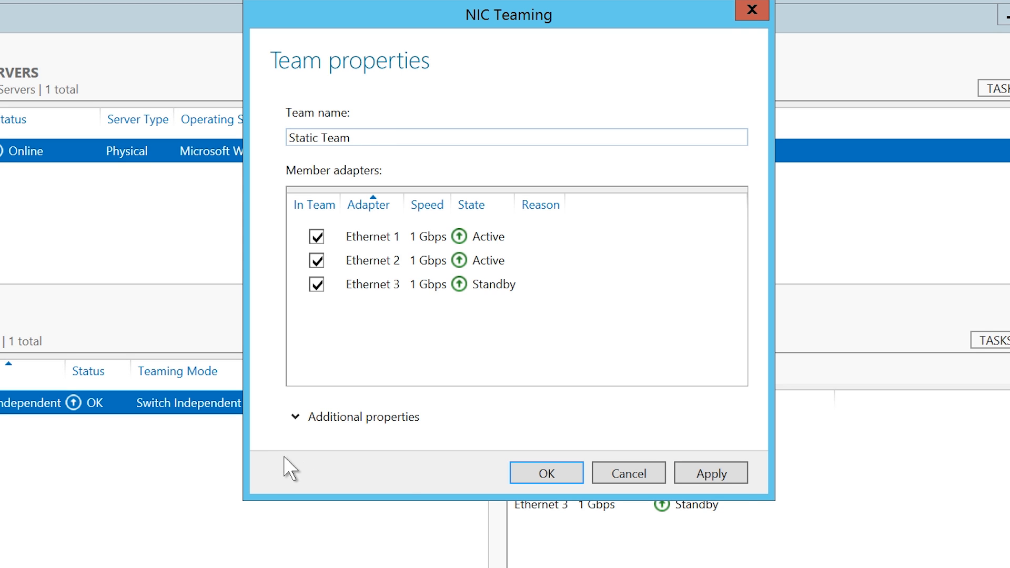
left_click(735, 480)
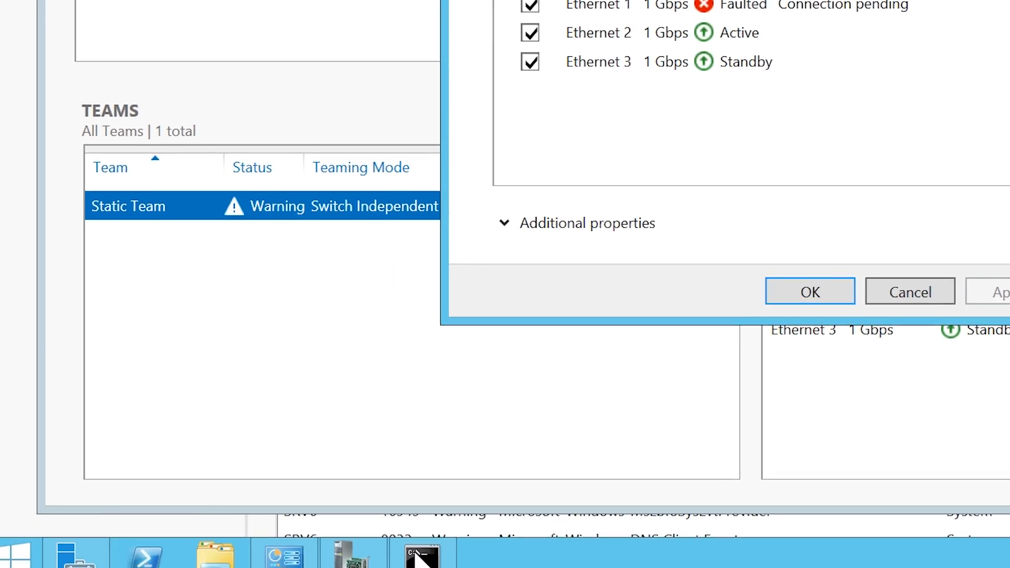
left_click(419, 551)
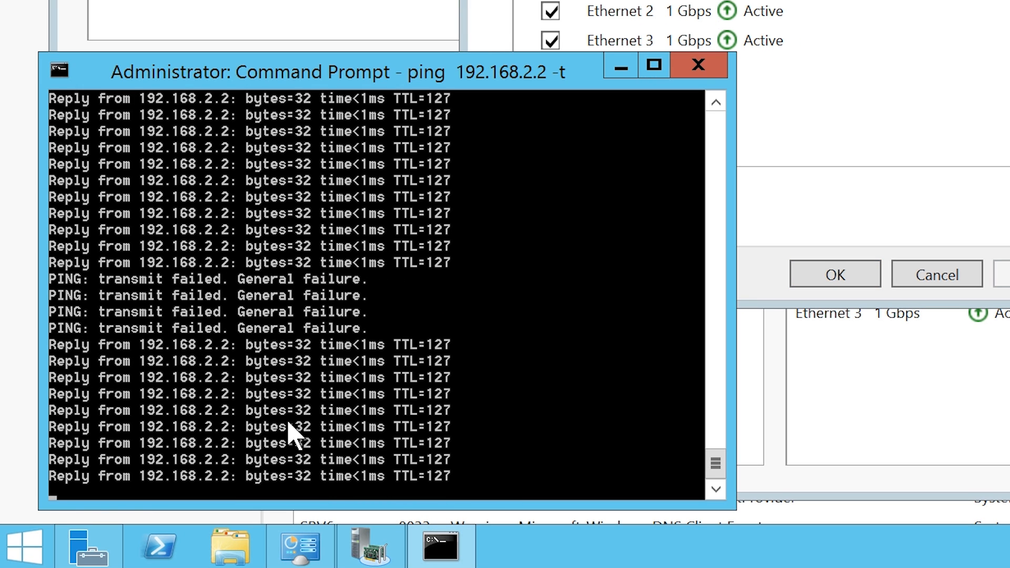
left_click(464, 550)
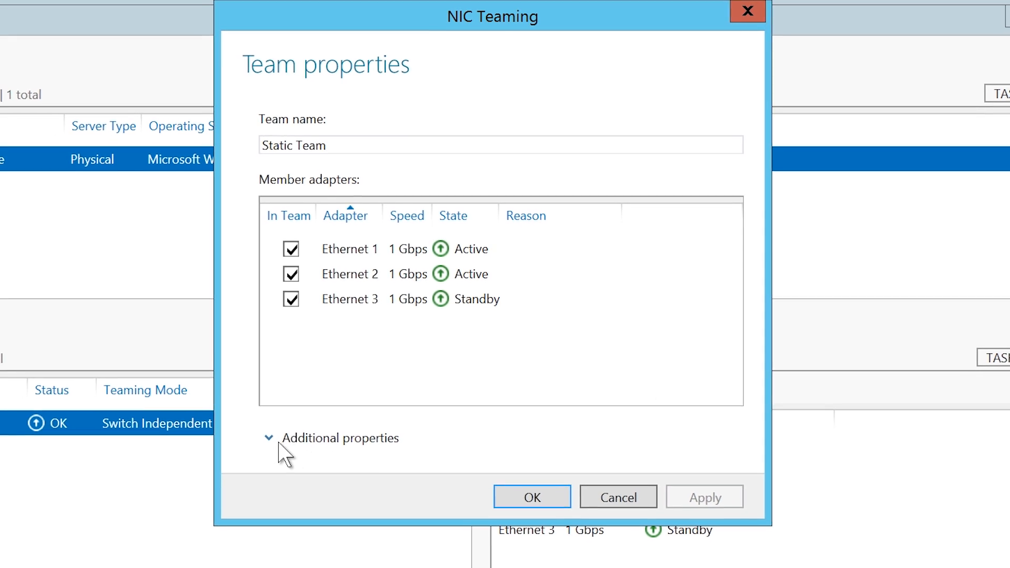
Step: Set the team's teaming mode to Static Teaming in its additional properties and apply it
left_click(271, 448)
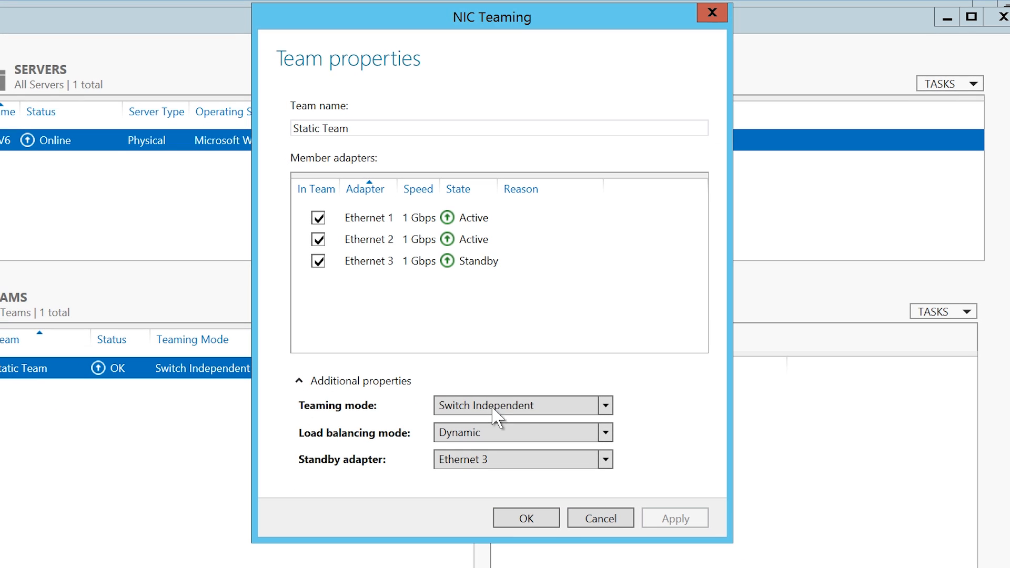
left_click(605, 407)
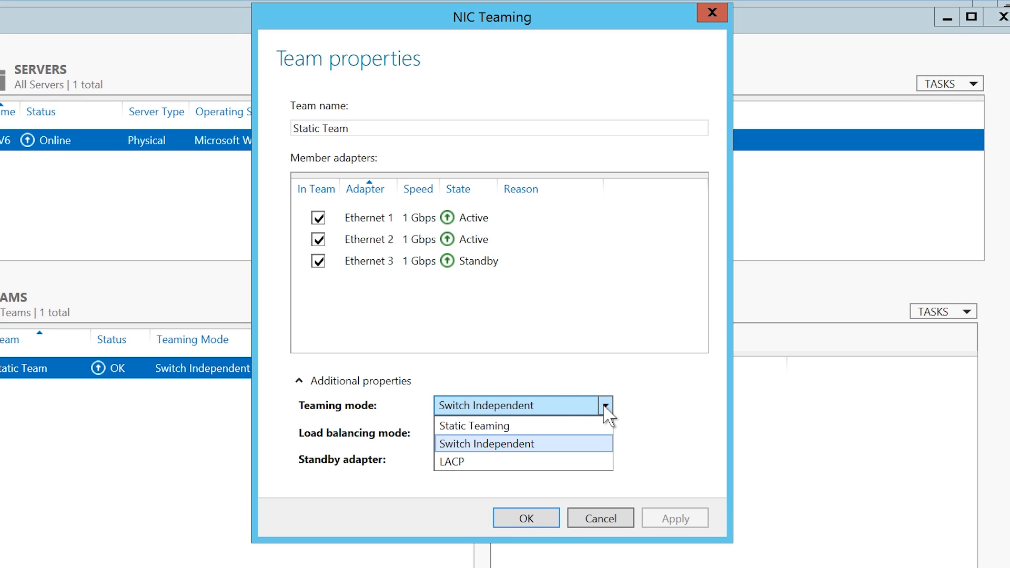
left_click(579, 426)
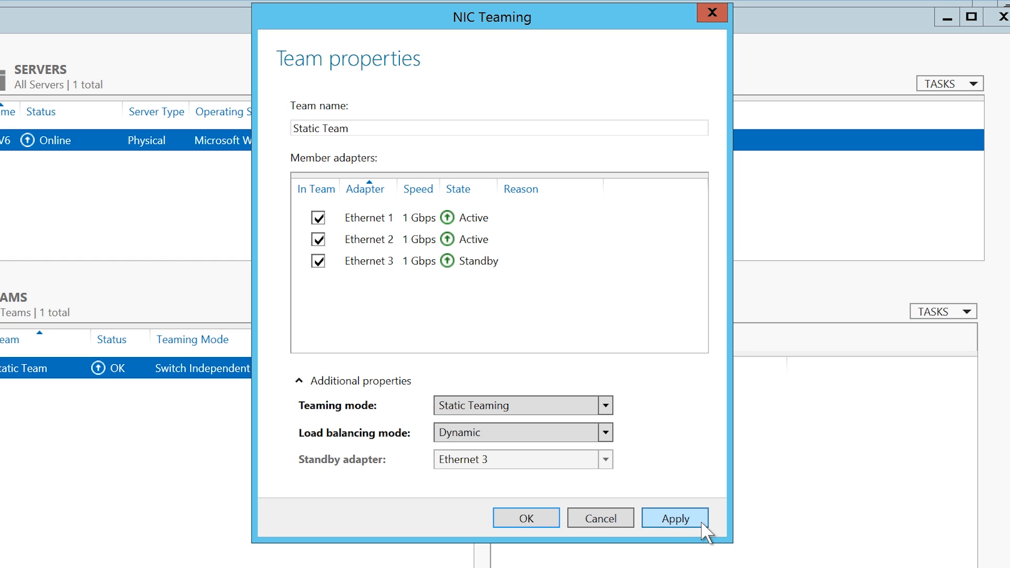
left_click(675, 519)
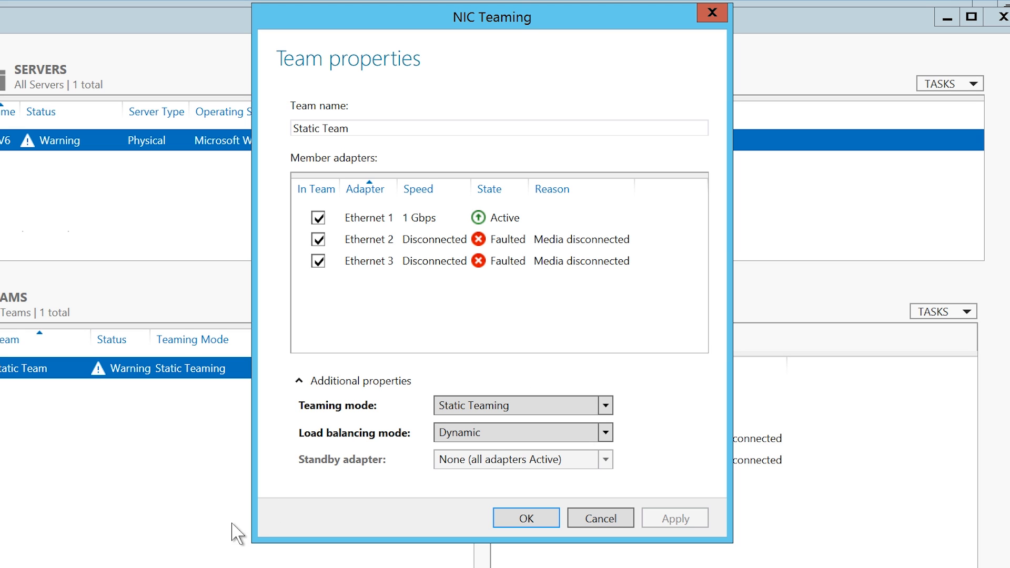
Step: Check the connection status of Ethernet 2 and Ethernet 3 in Network Connections
left_click(215, 566)
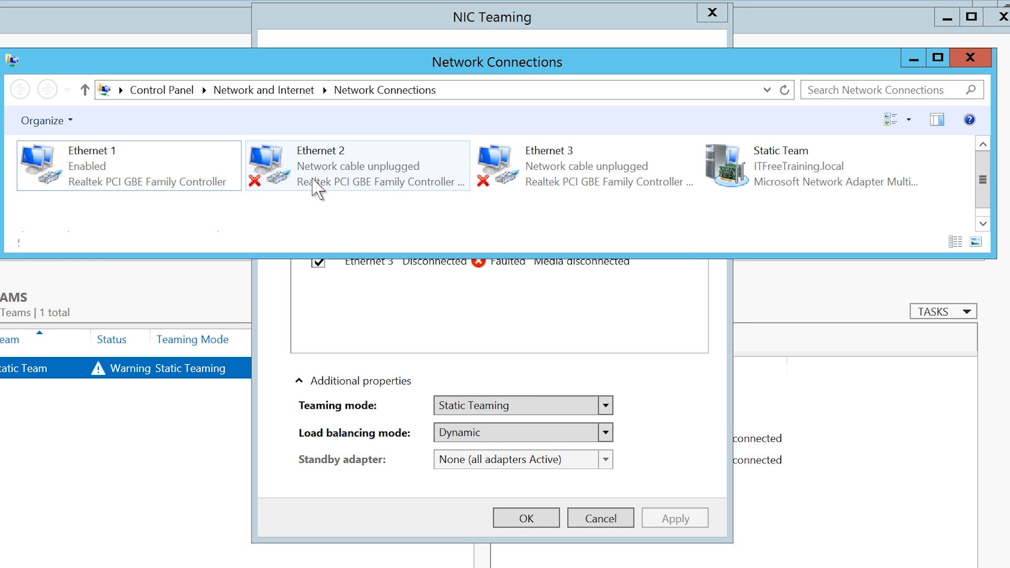
left_click(319, 185)
left_click(610, 181)
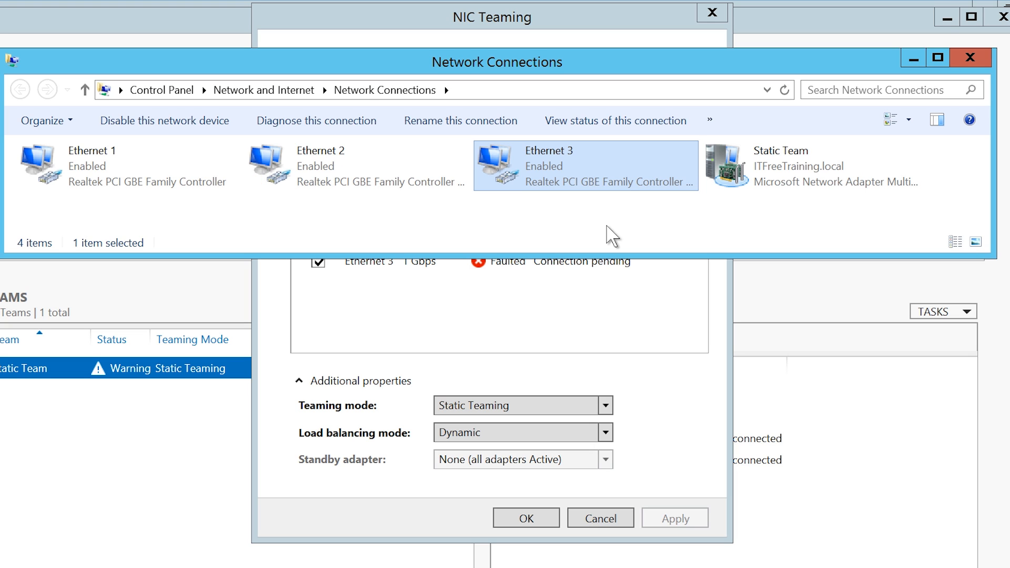
Step: Return to the team properties, set the teaming mode to LACP and apply it
left_click(571, 290)
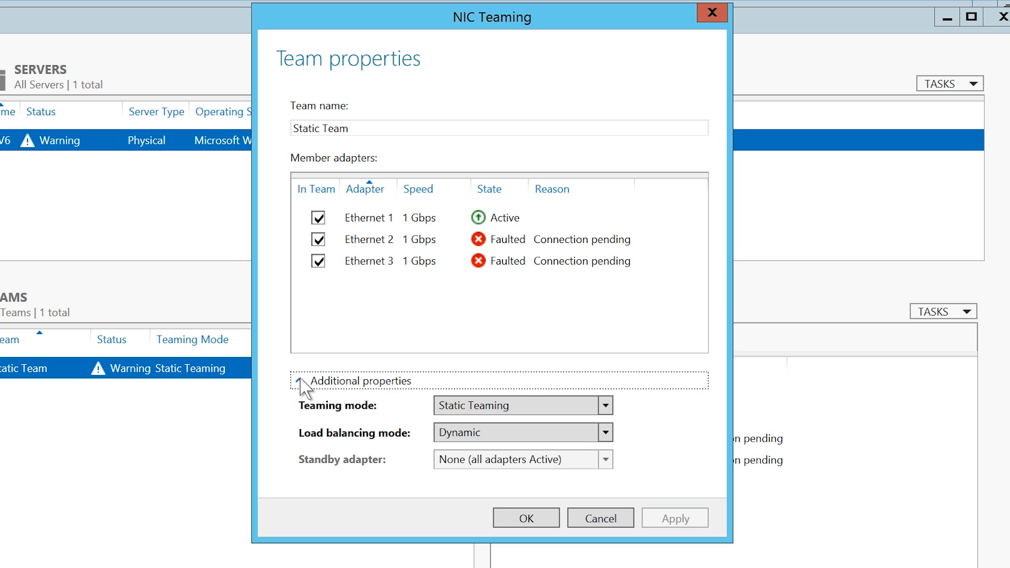
left_click(494, 412)
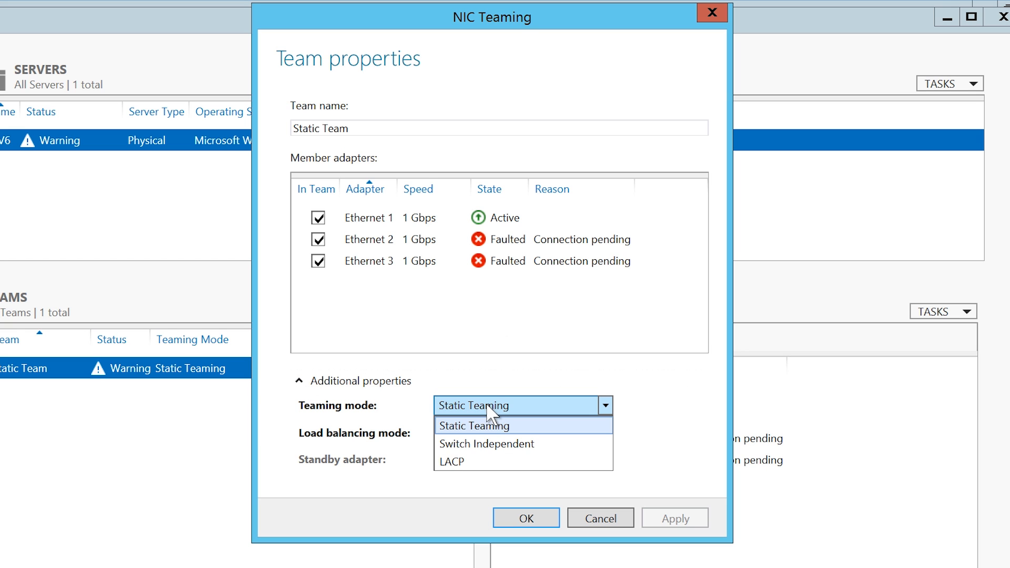
left_click(542, 463)
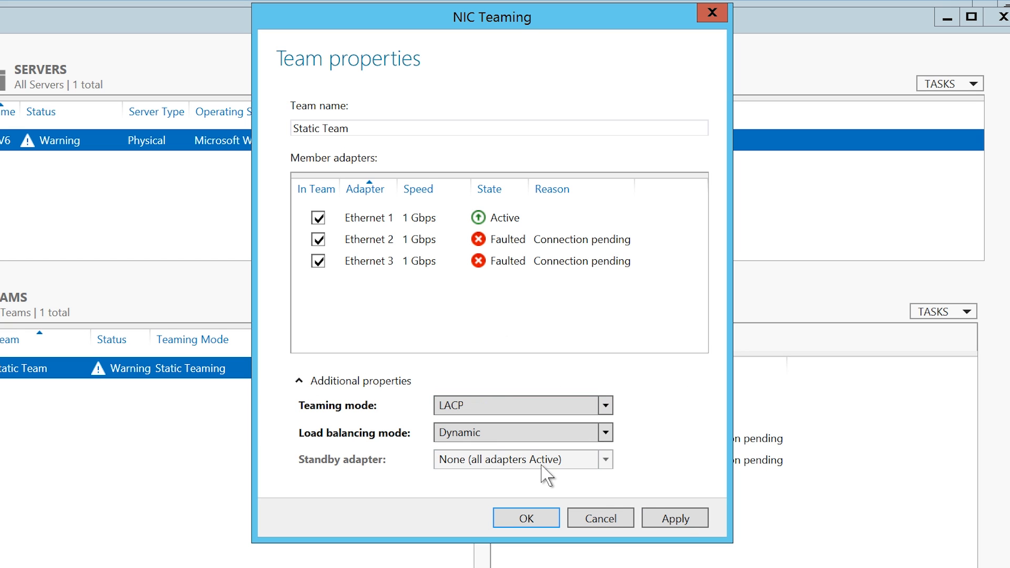
left_click(680, 518)
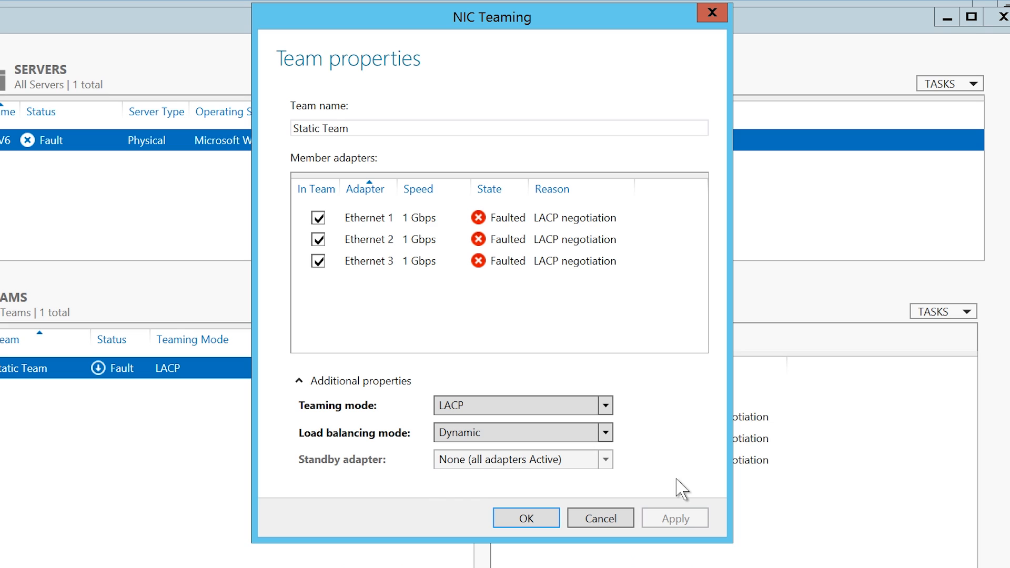